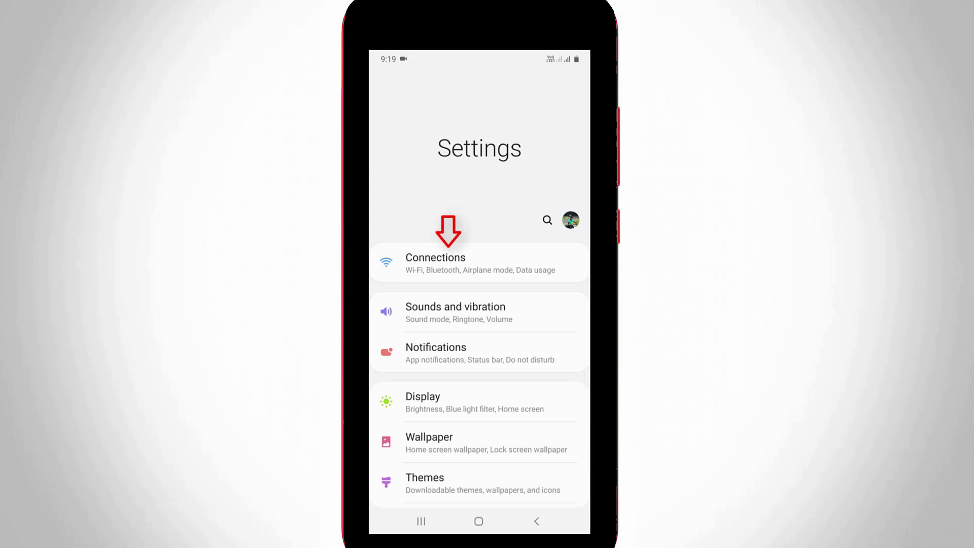
Step: Go into Connections from the main Settings list
click(435, 262)
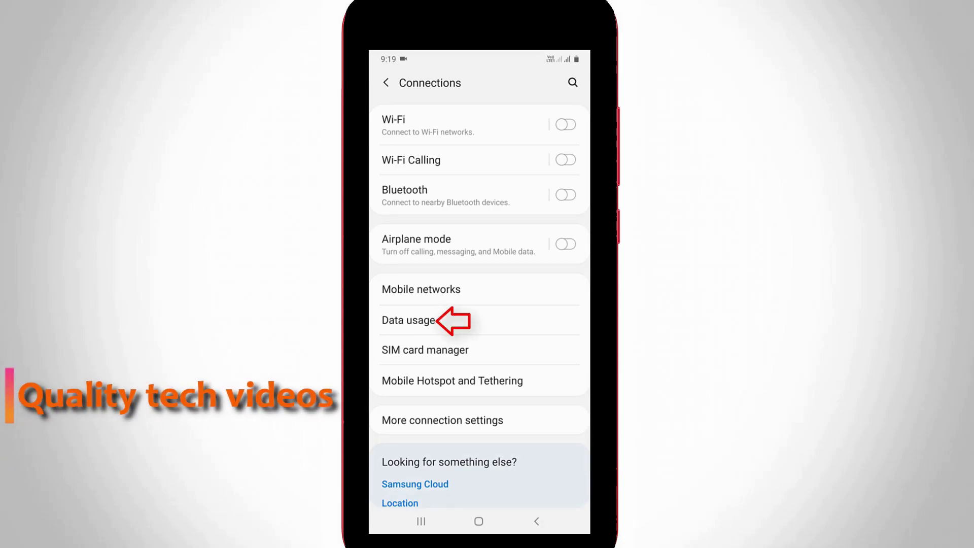
Step: Go into Data usage, where Data saver shows as on
click(409, 319)
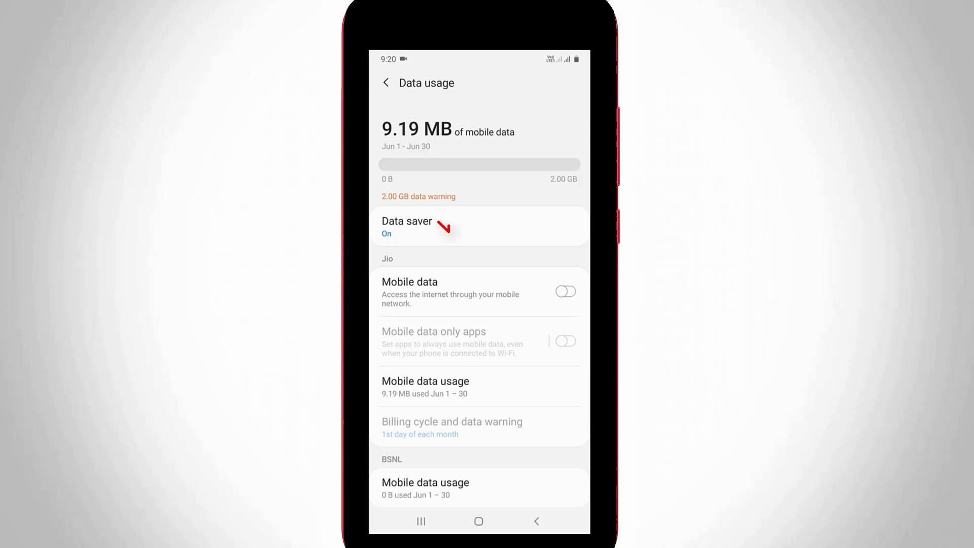
Step: Switch the Data saver toggle from On to Off
click(407, 226)
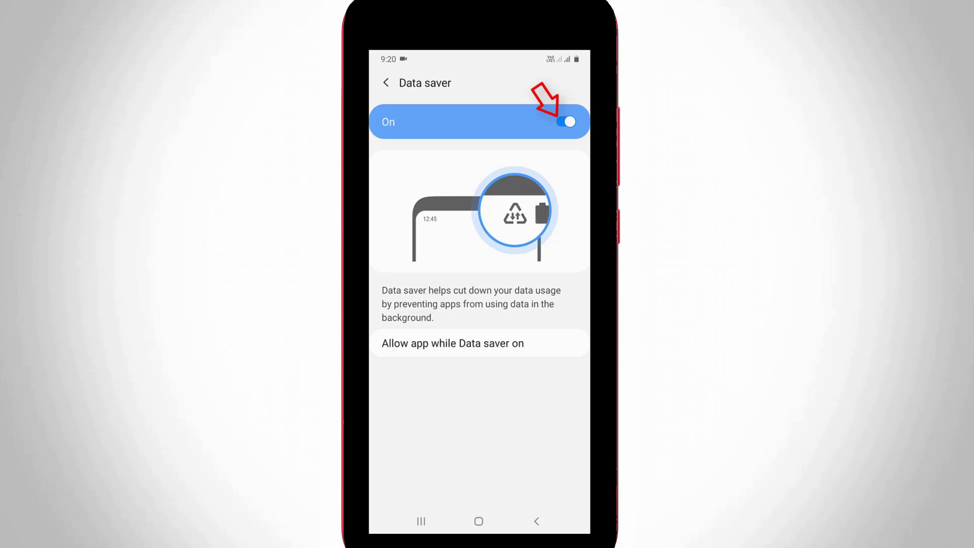
click(566, 121)
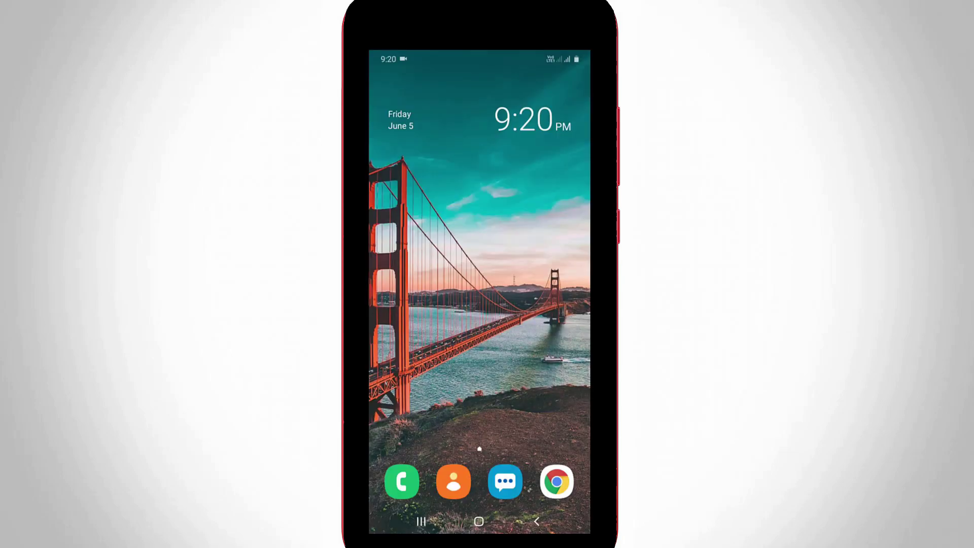
Step: Pull down and fully expand Quick Settings to reveal the Mobile Hotspot tile
drag(479, 53, 480, 304)
drag(479, 164, 480, 457)
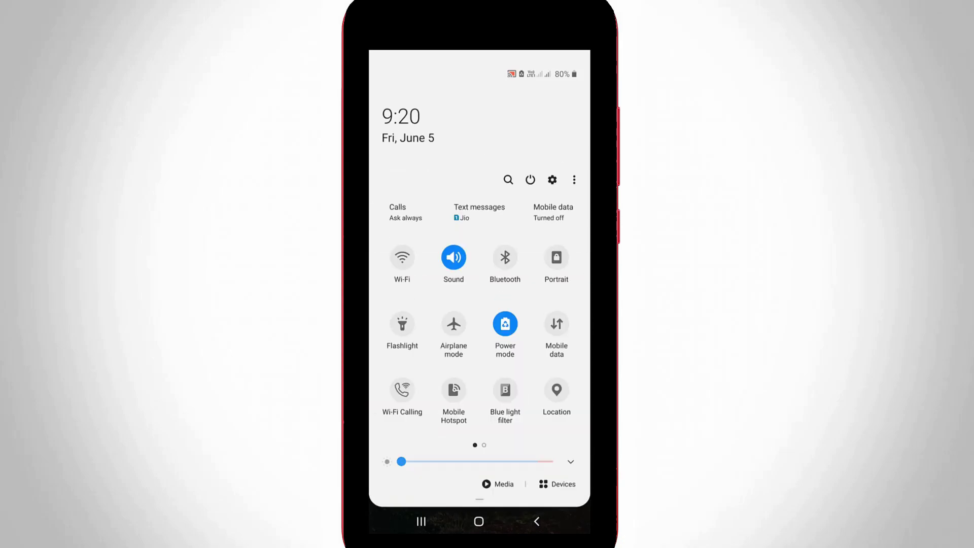